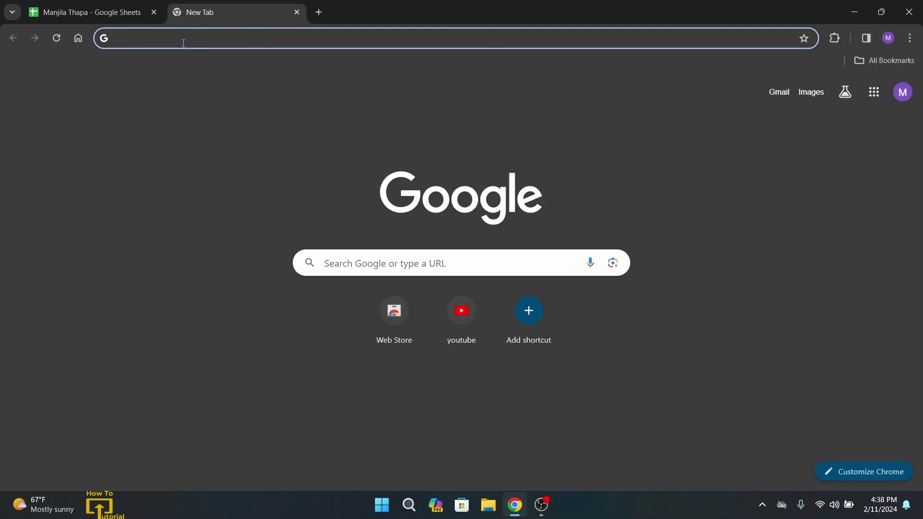
- Paste 'awardco employee login' into the address bar and run the Google search
text(awardco employee login)
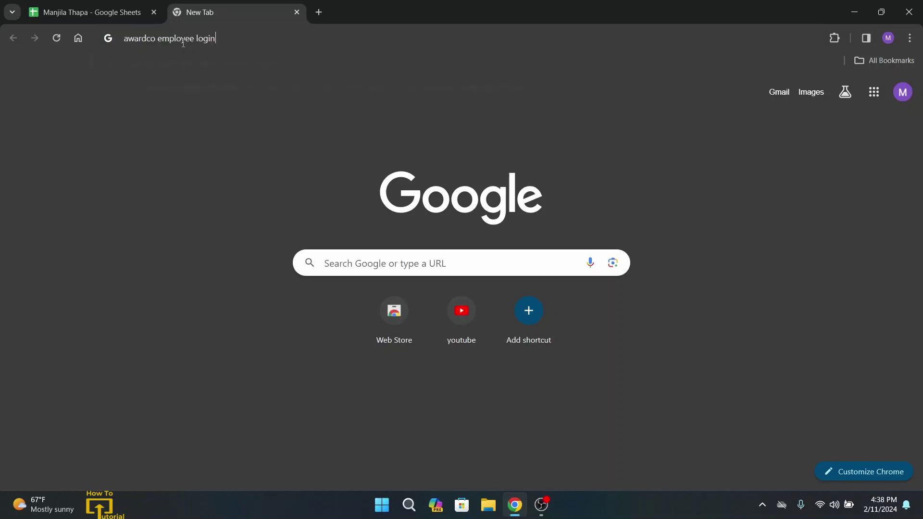
key(Return)
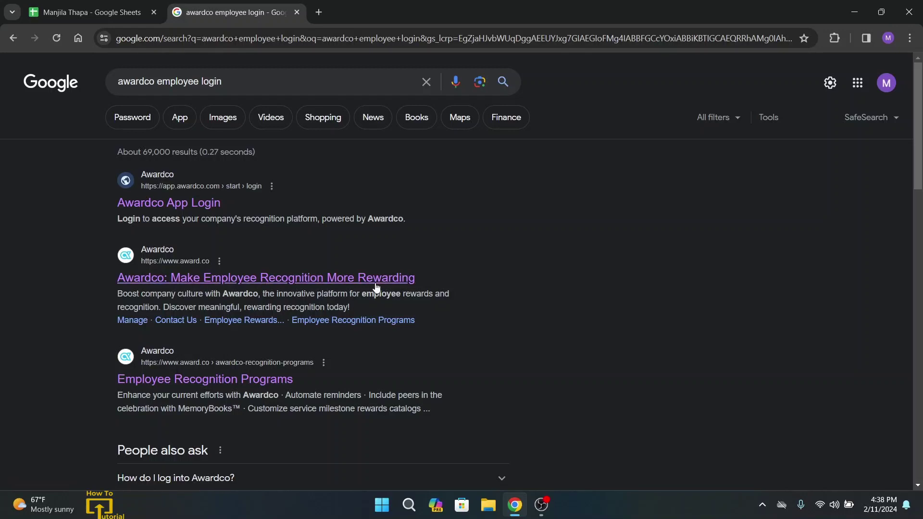
- Open the 'Awardco: Make Employee Recognition More Rewarding' result to reach award.co
click(177, 278)
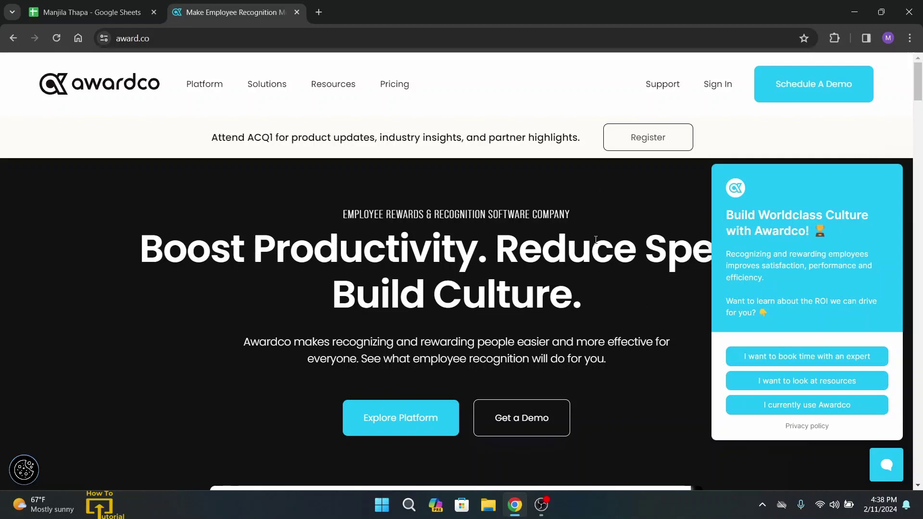
- Use Sign In on award.co to reach the employee ID/email and password login page
click(718, 84)
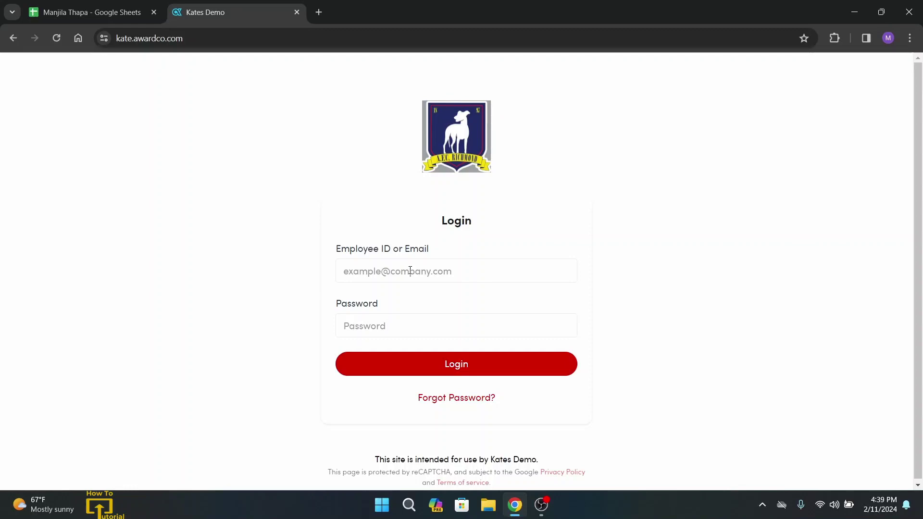
click(379, 272)
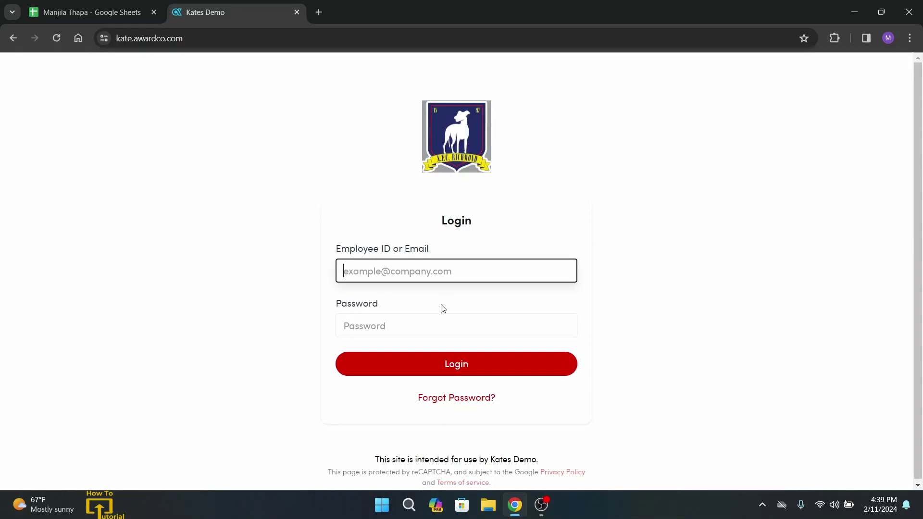
click(374, 326)
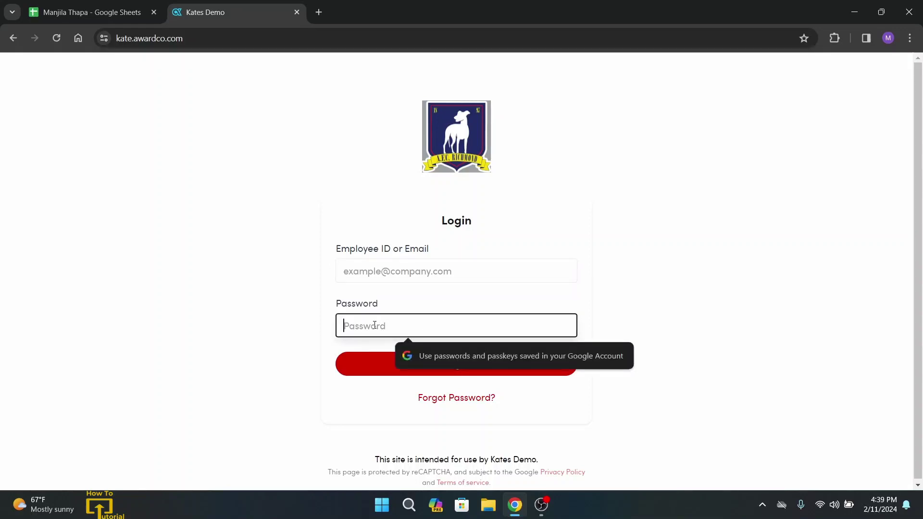
click(265, 333)
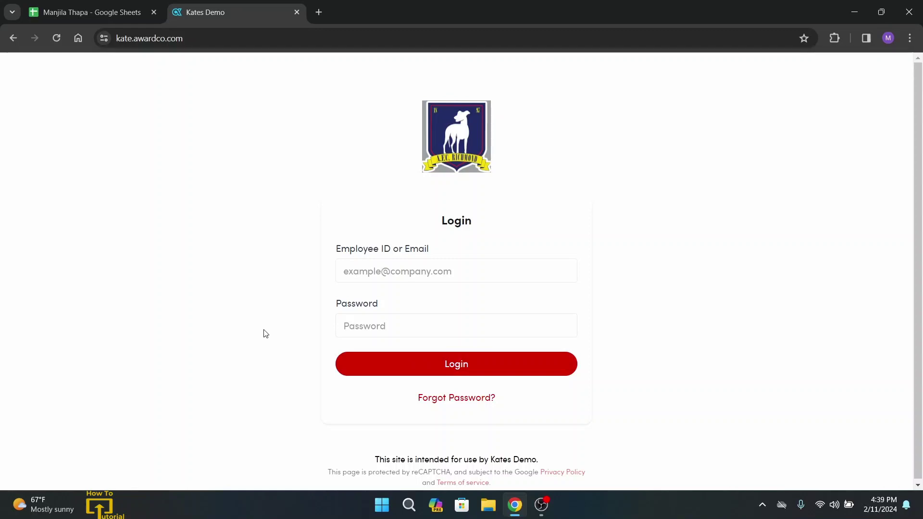